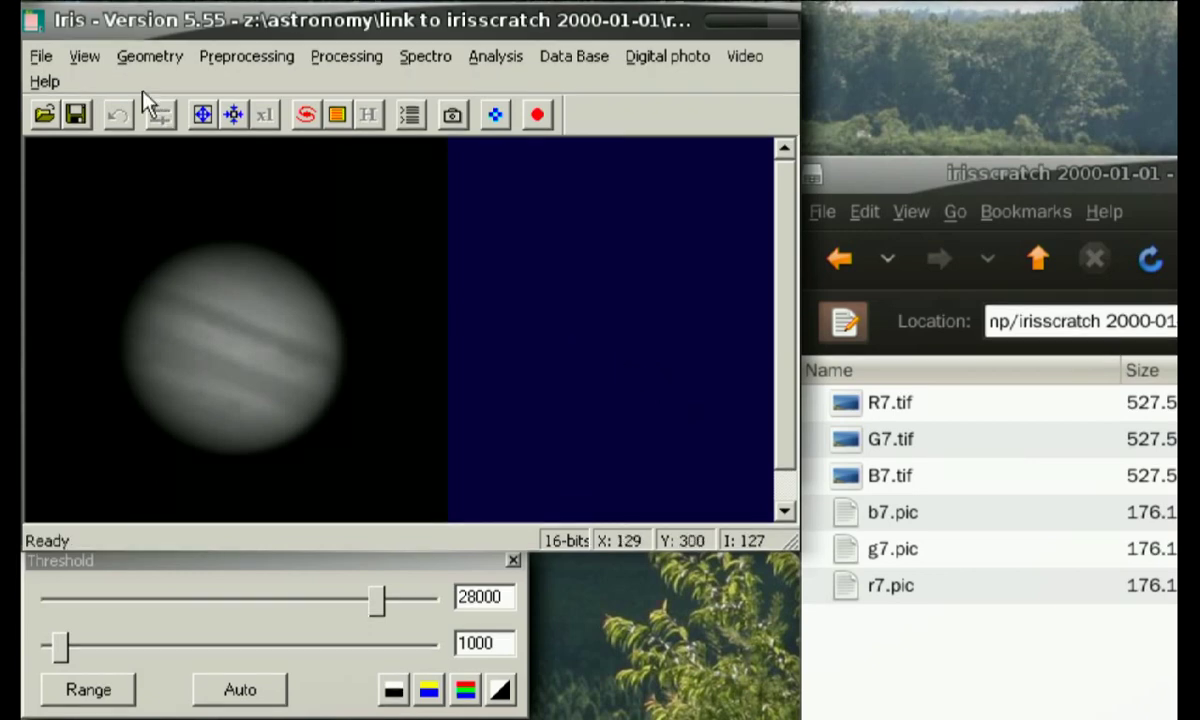
Preview a colour Jupiter composite from Red r7, Green g7 and Blue b7 via View > (L)RGB.
left_click(84, 57)
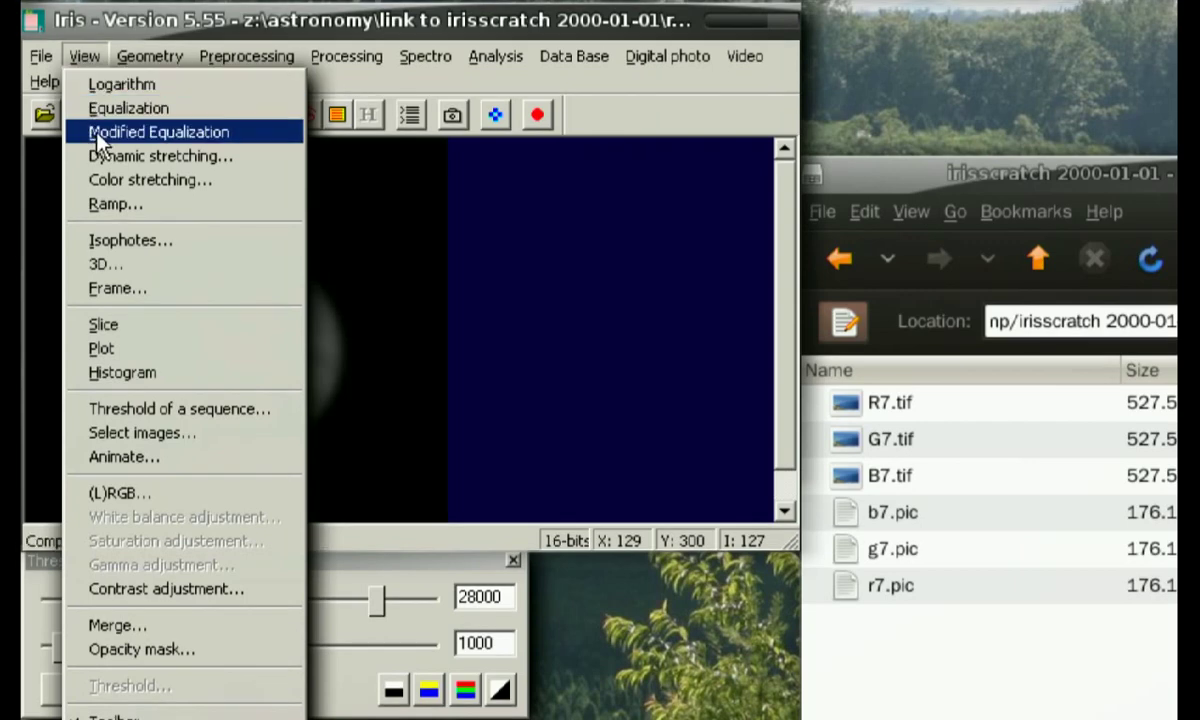
left_click(205, 500)
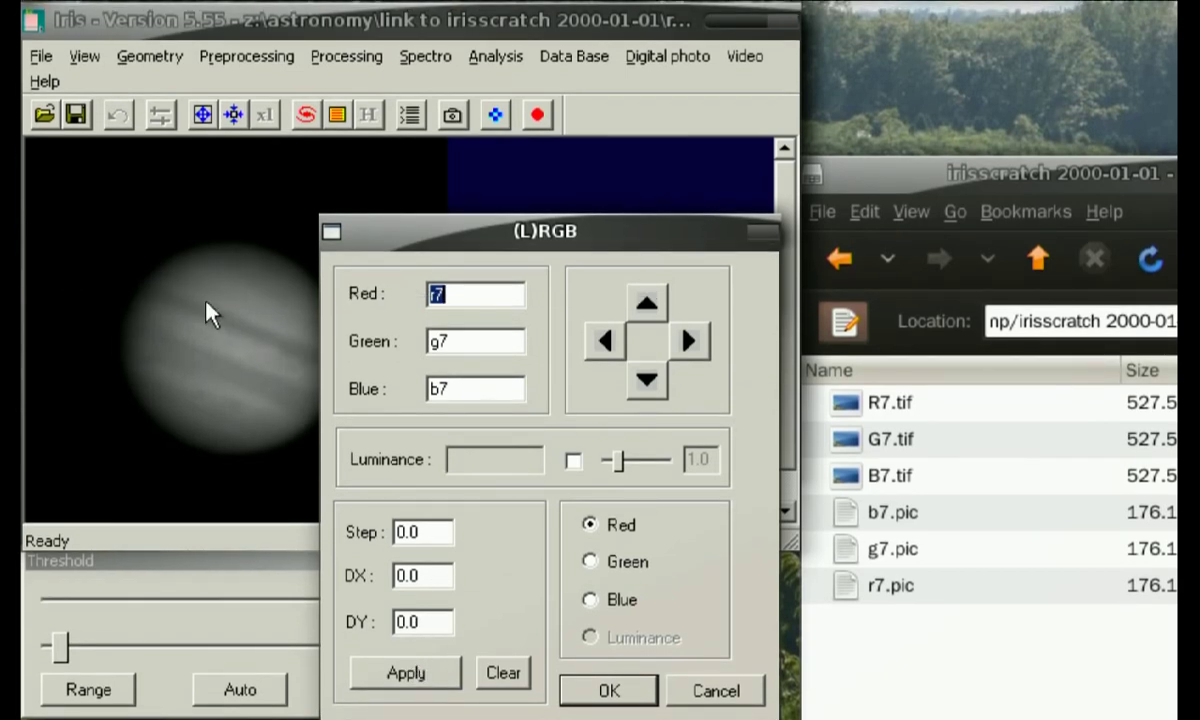
left_click(410, 670)
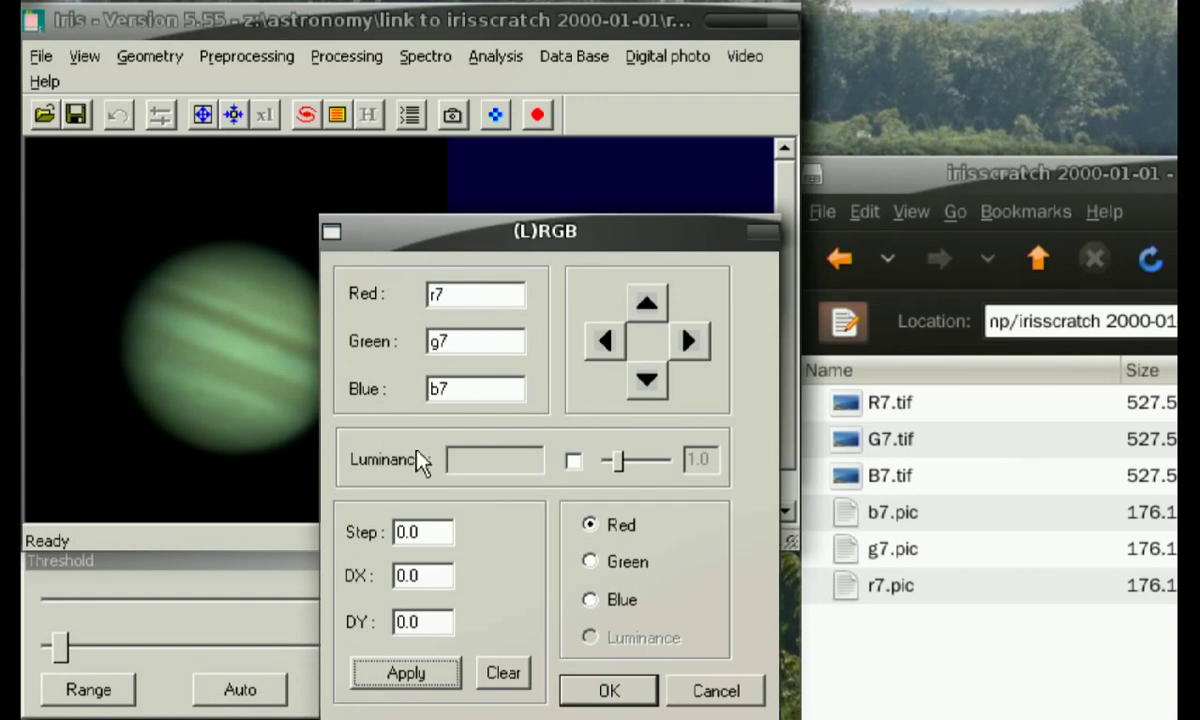
With a shift step of 10, move the green channel to DX -20.
left_click(441, 532)
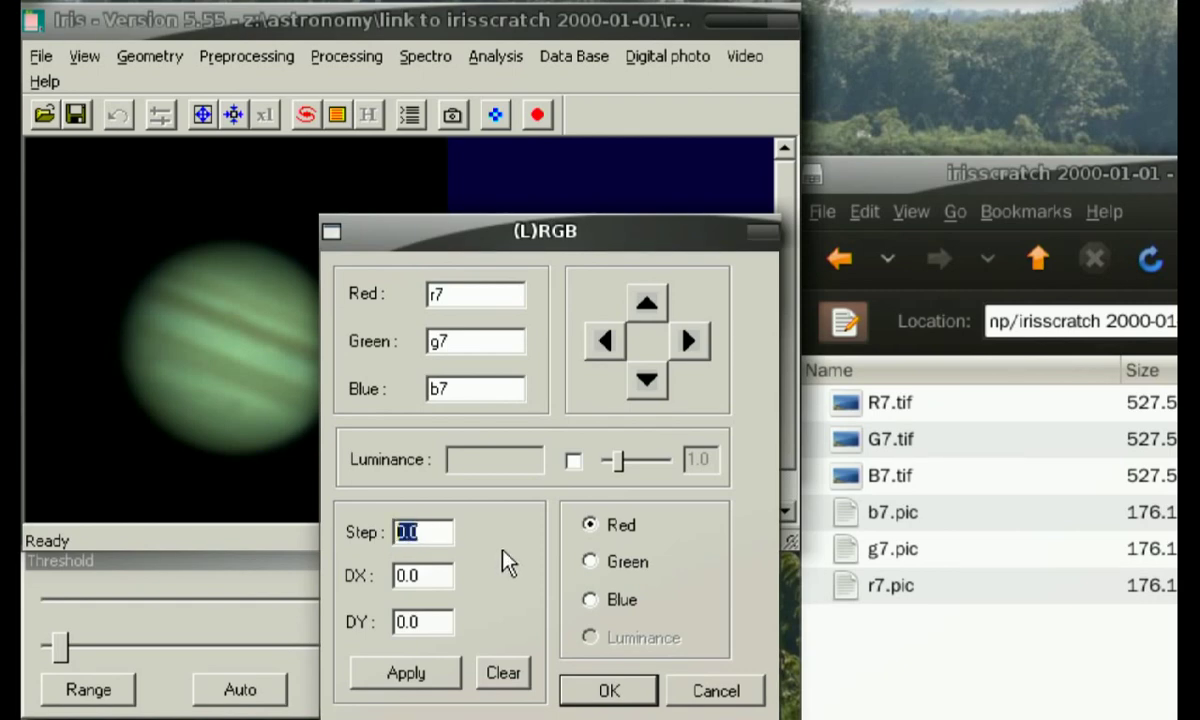
type("10")
left_click(604, 562)
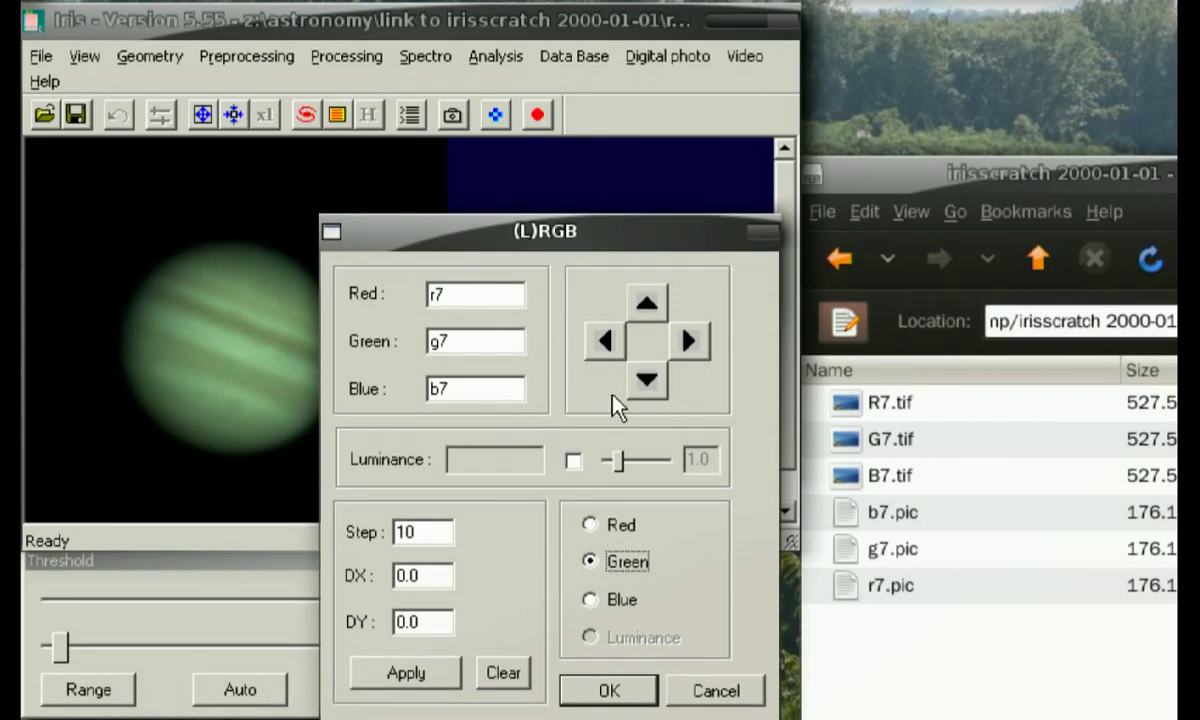
left_click(607, 343)
left_click(607, 343)
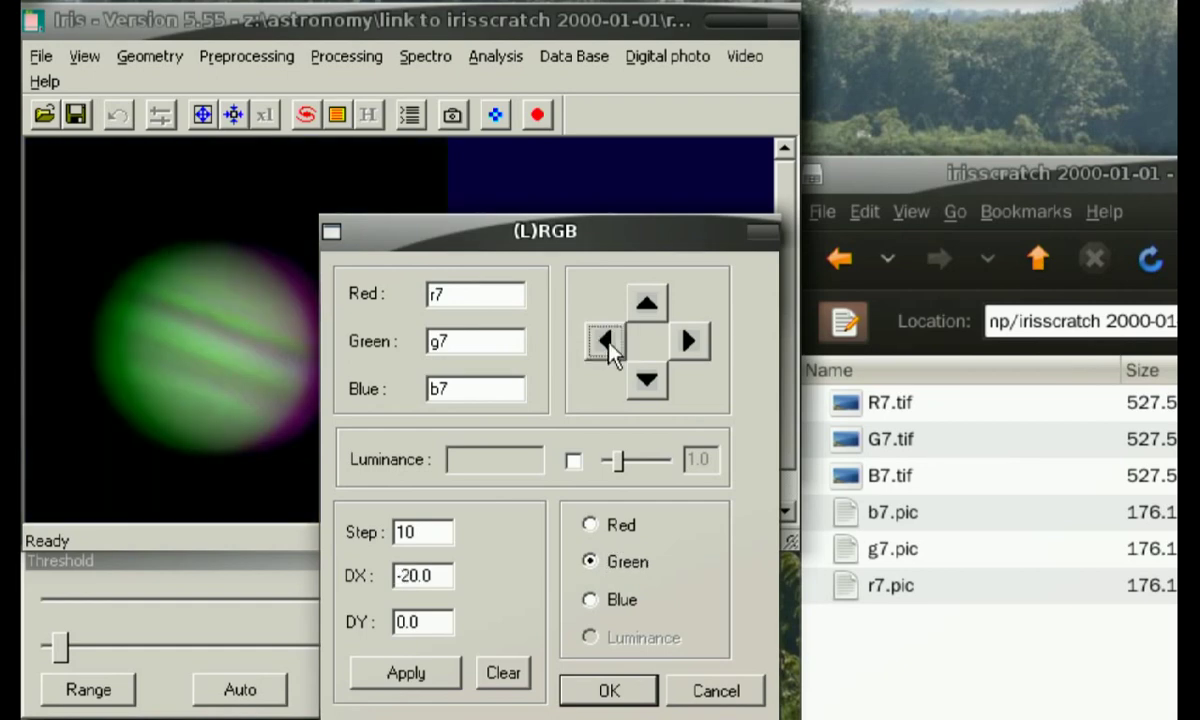
left_click(607, 343)
left_click(607, 343)
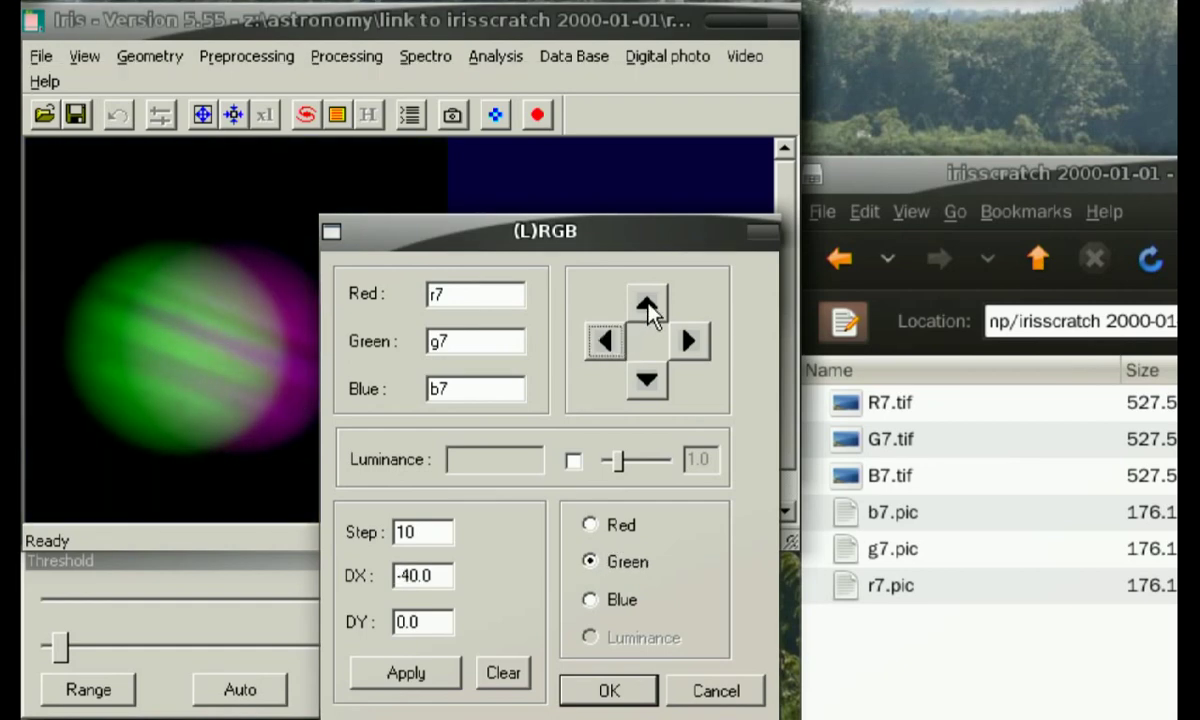
left_click(647, 305)
left_click(647, 305)
left_click(647, 305)
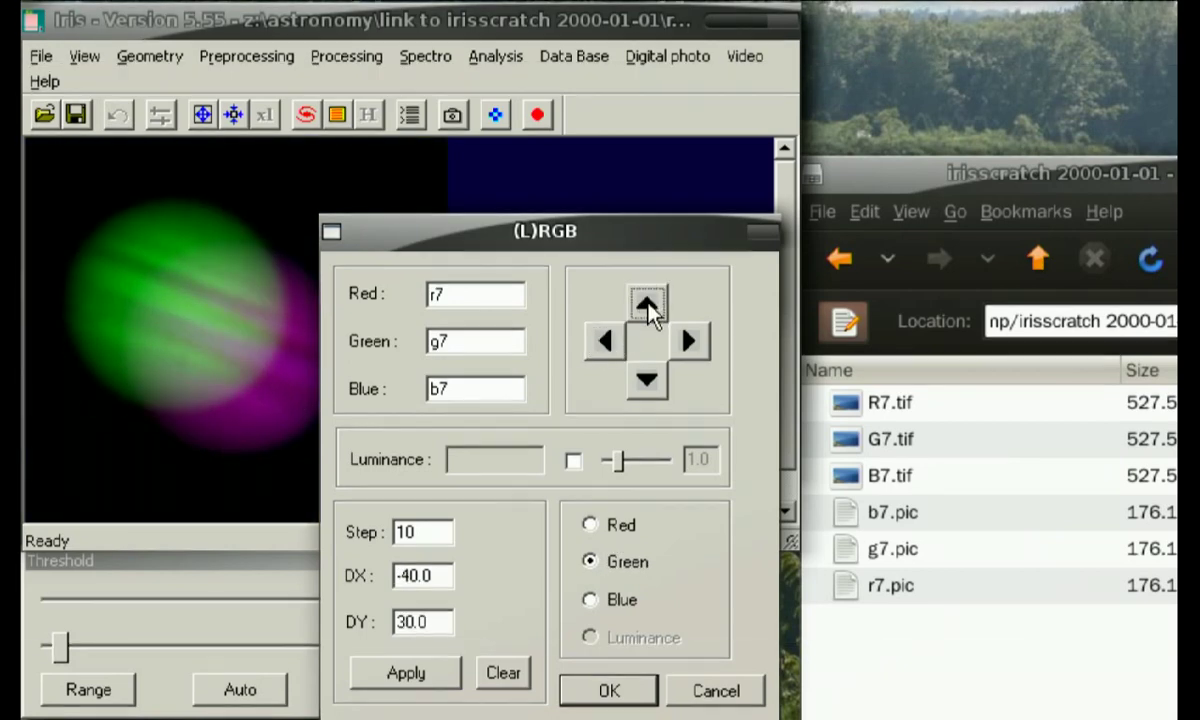
left_click(647, 305)
left_click(692, 344)
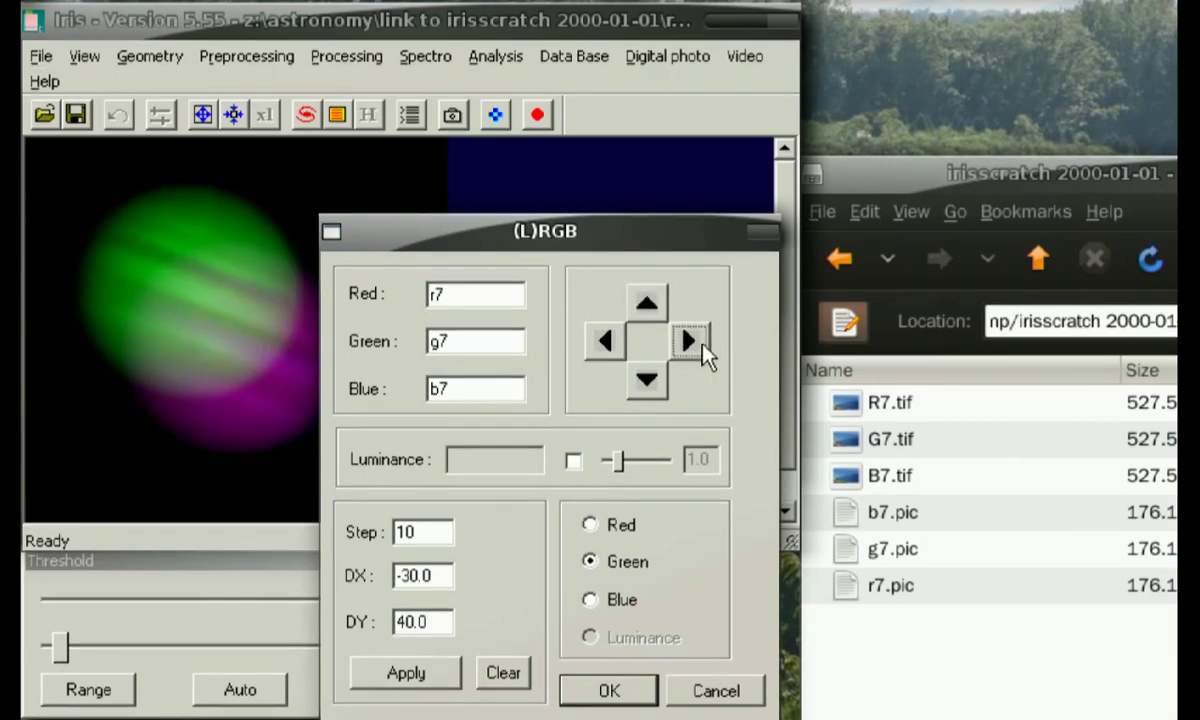
left_click(692, 344)
With step 1, lower the green channel's DY to 15, then apply and accept the composite.
left_click(428, 533)
key("BackSpace")
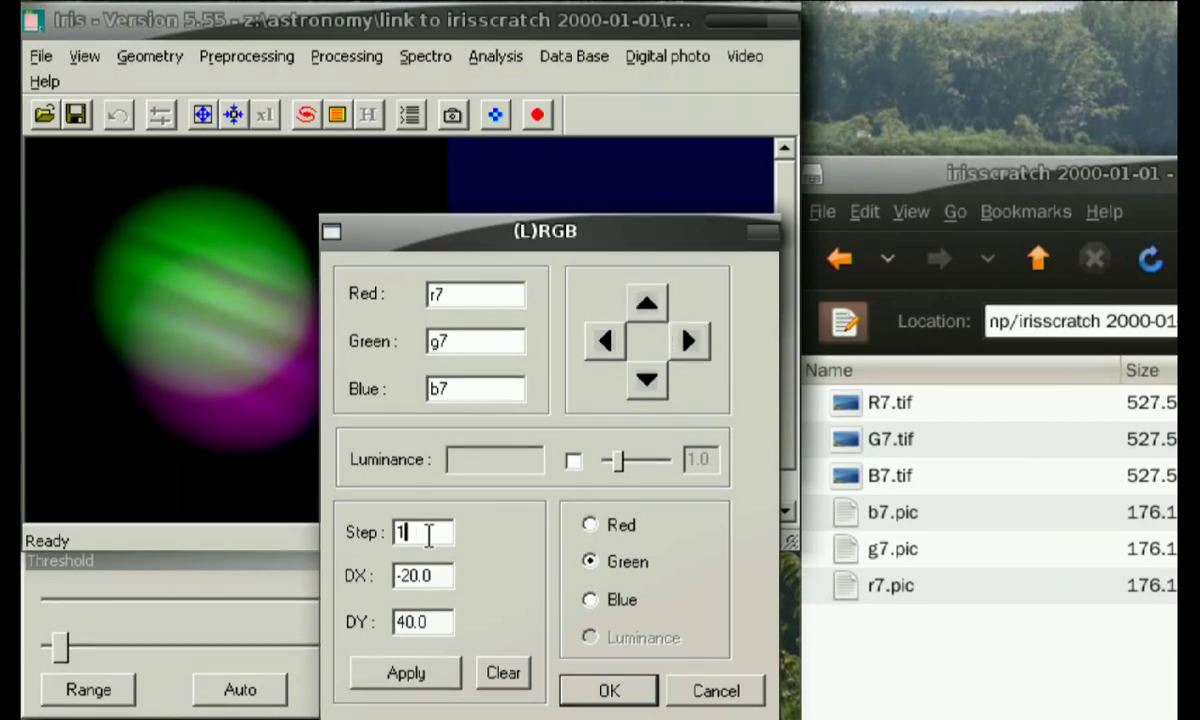
left_click(646, 382)
left_click(646, 382)
left_click(646, 382)
left_click(646, 382)
left_click(646, 382)
left_click(646, 382)
left_click(646, 382)
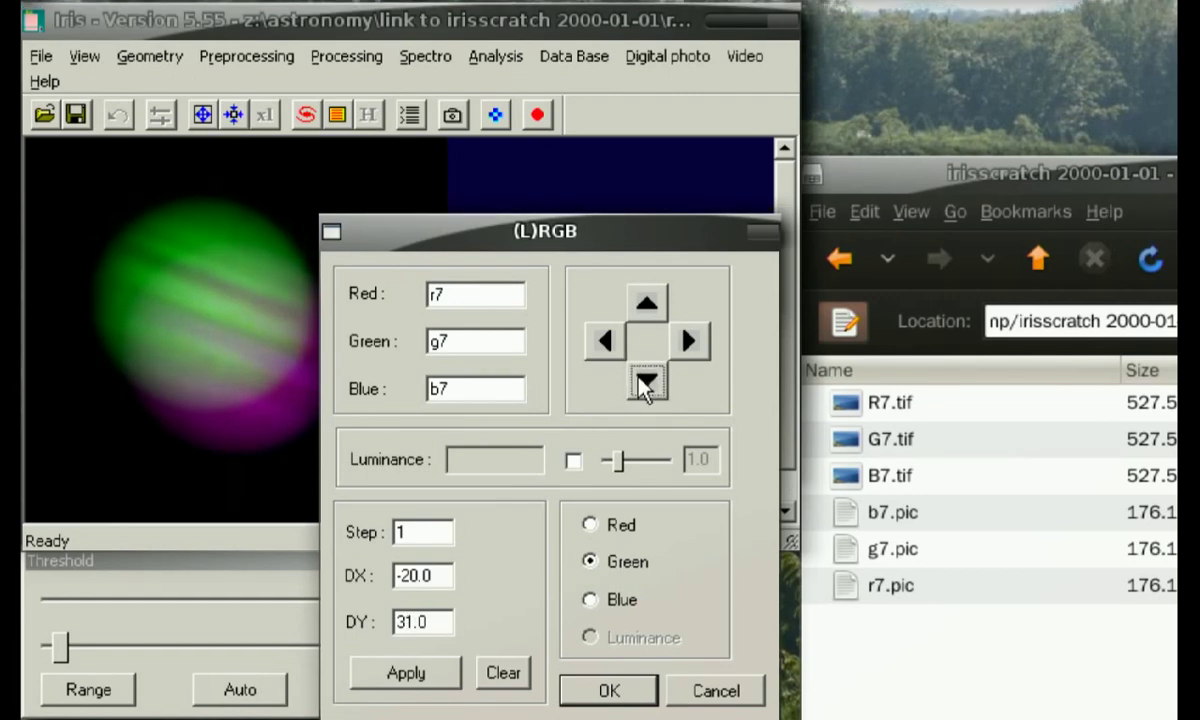
left_click(646, 382)
left_click(646, 382)
left_click(646, 382)
left_click(646, 382)
left_click(646, 382)
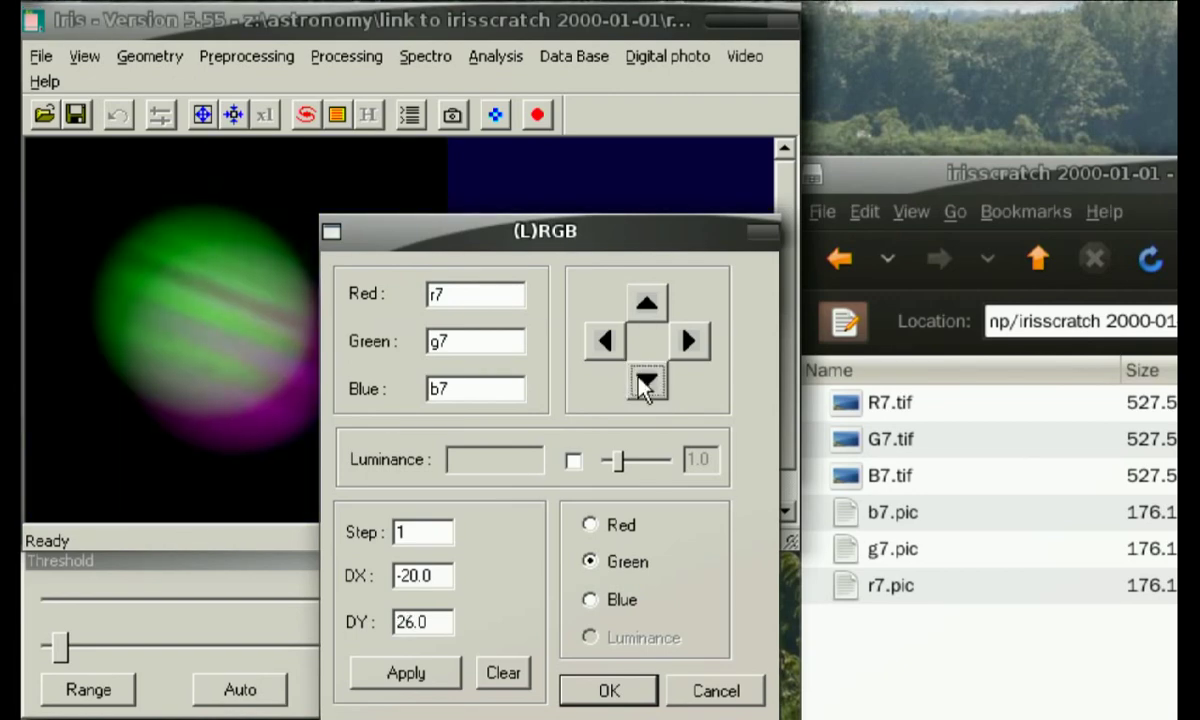
left_click(646, 382)
left_click(646, 382)
left_click(646, 382)
left_click(646, 382)
left_click(646, 382)
left_click(646, 382)
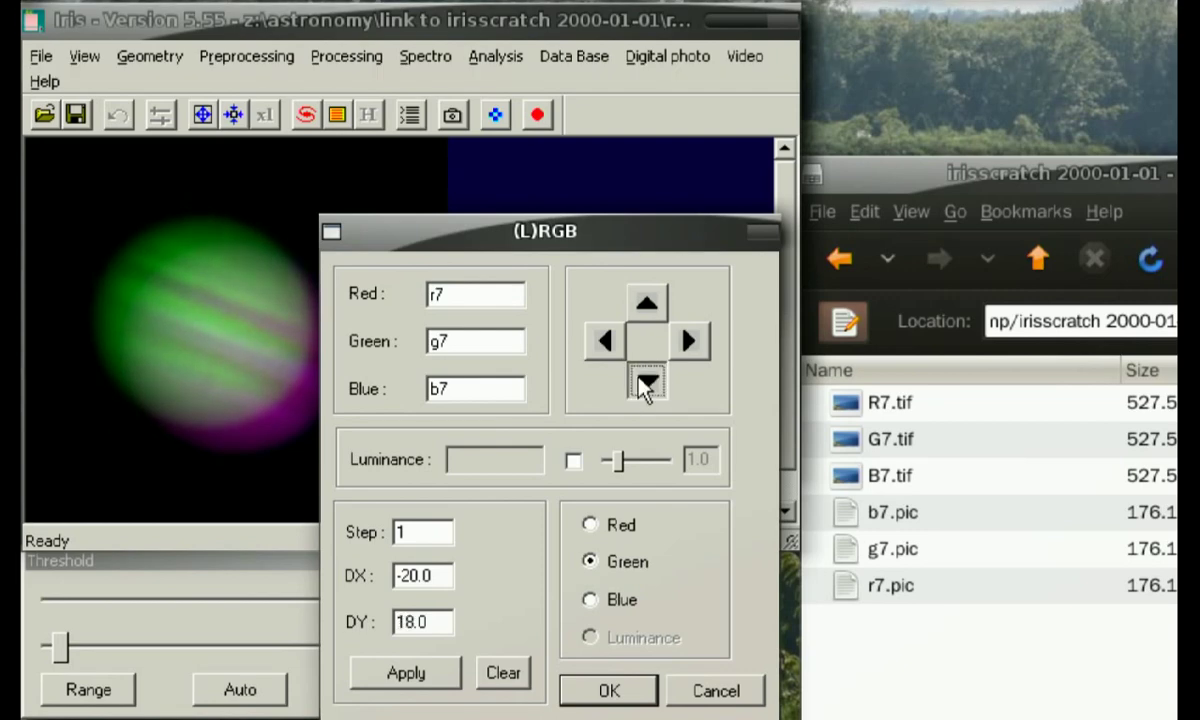
left_click(646, 385)
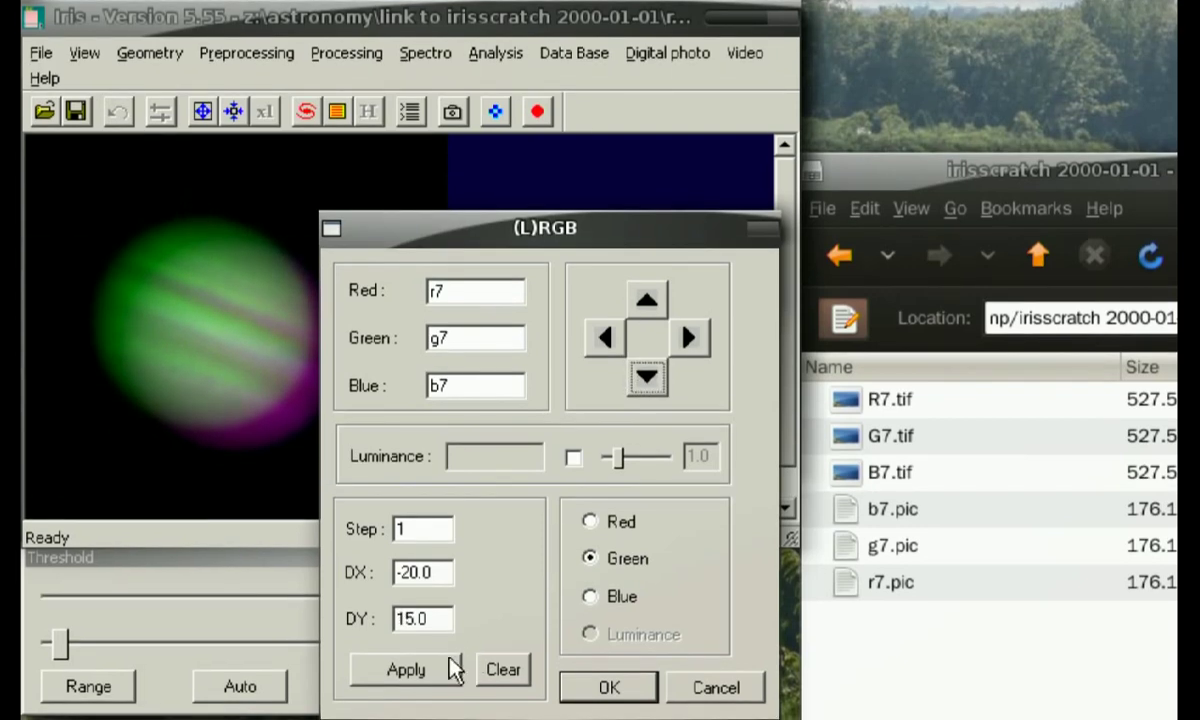
left_click(444, 671)
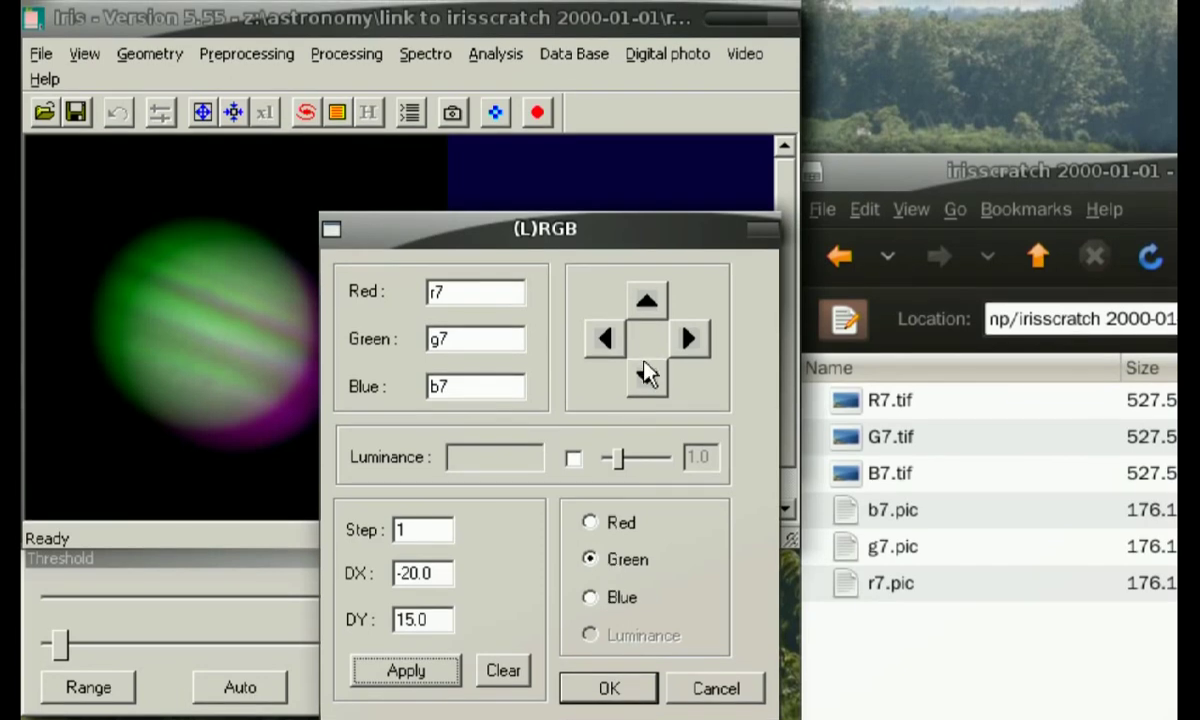
left_click(590, 675)
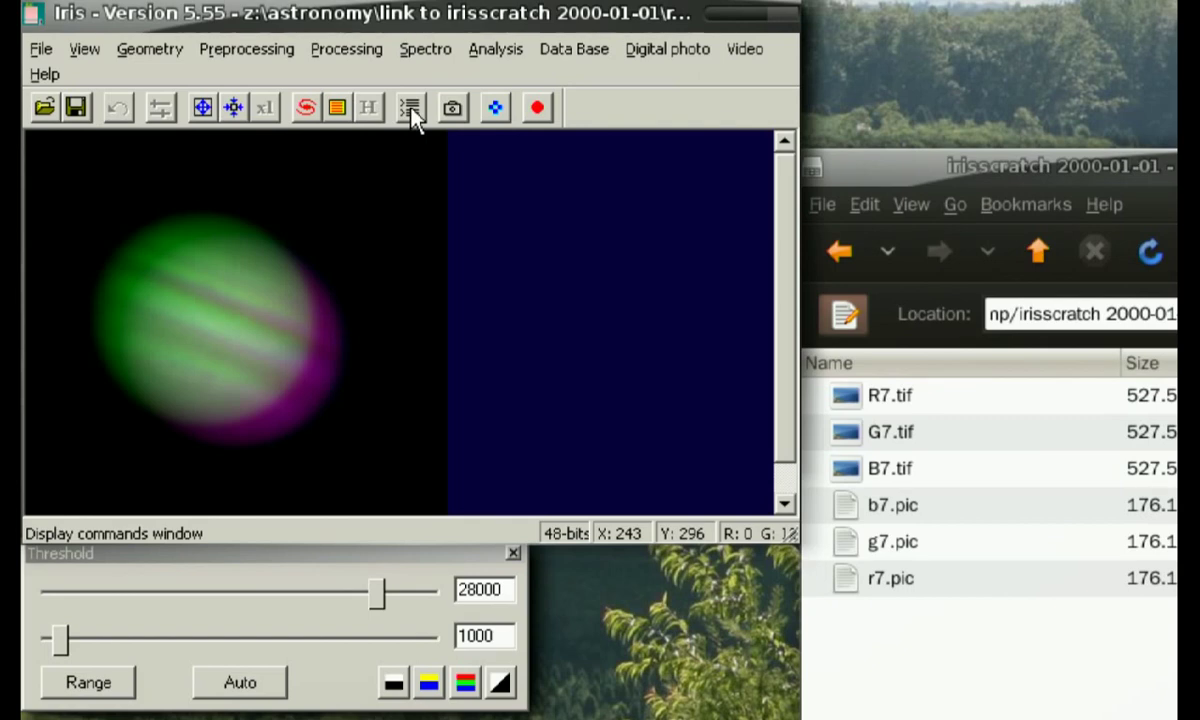
left_click(410, 108)
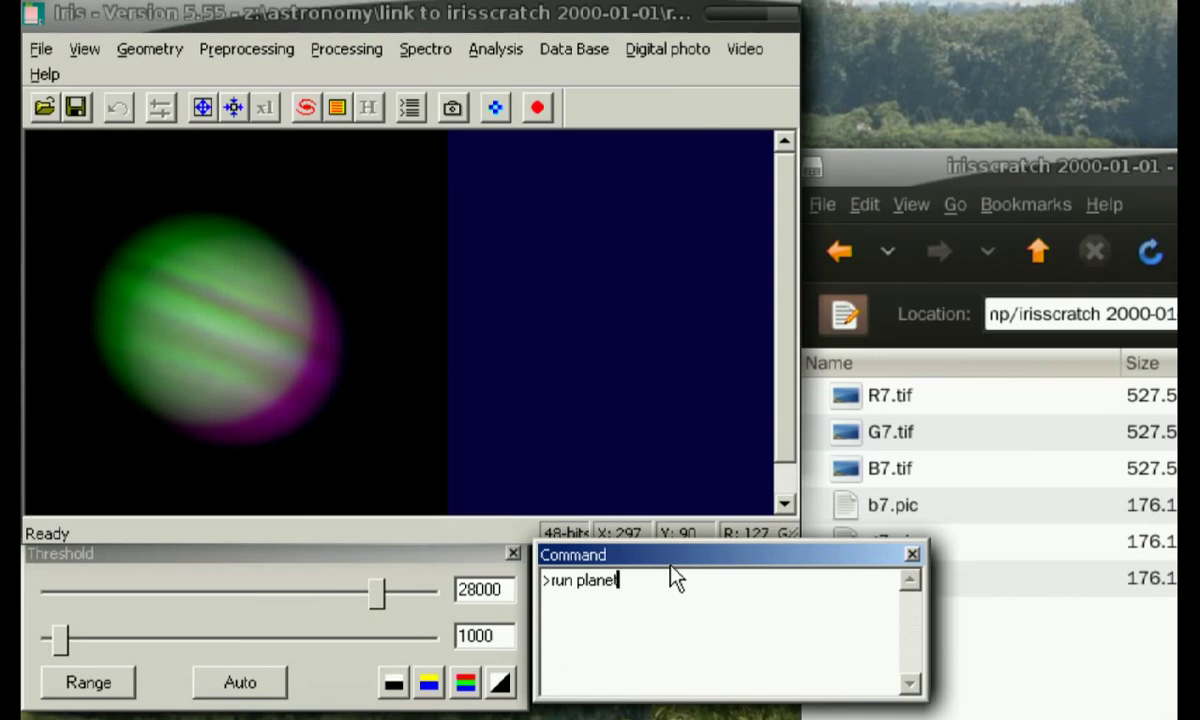
Delete b7.pic, g7.pic and r7.pic in the file manager.
left_click(1050, 633)
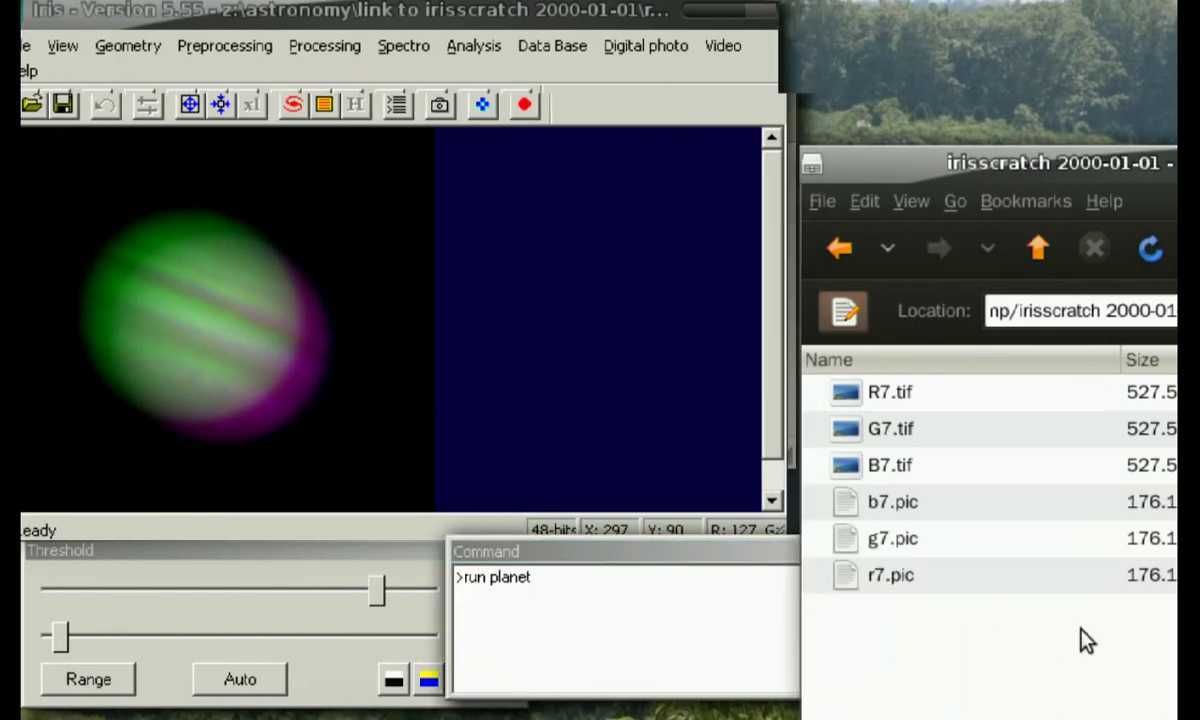
right_click(868, 582)
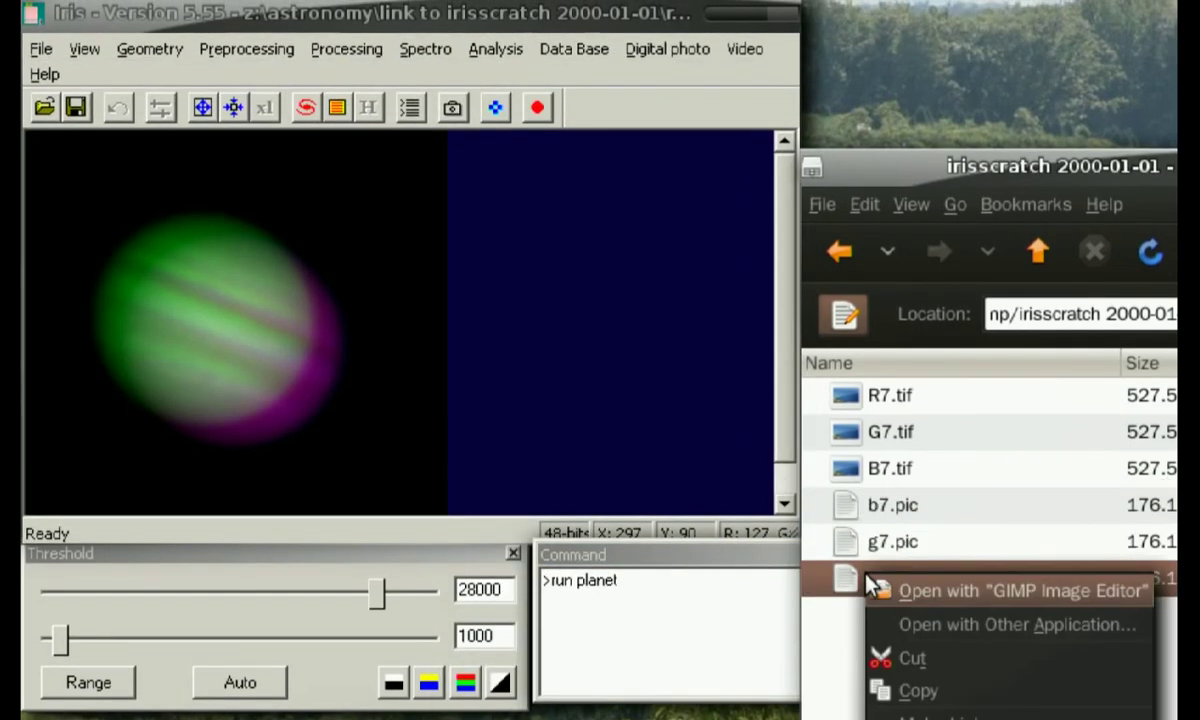
key("Escape")
left_click(888, 520, "shift")
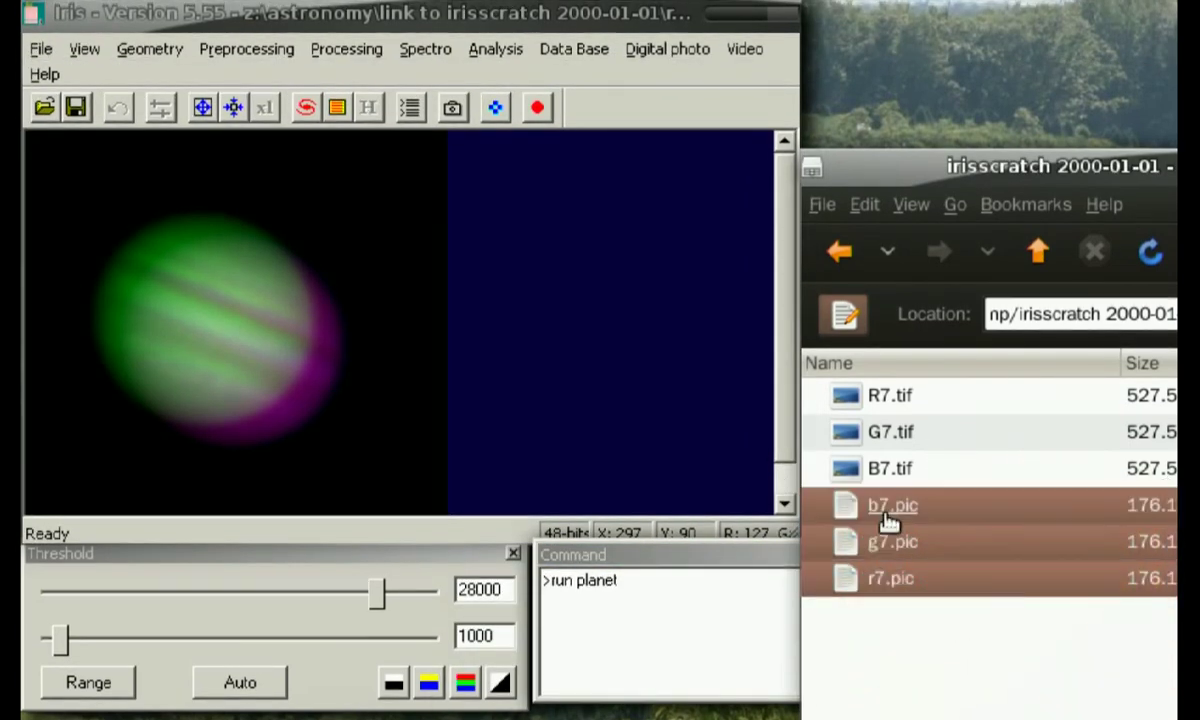
key("Delete")
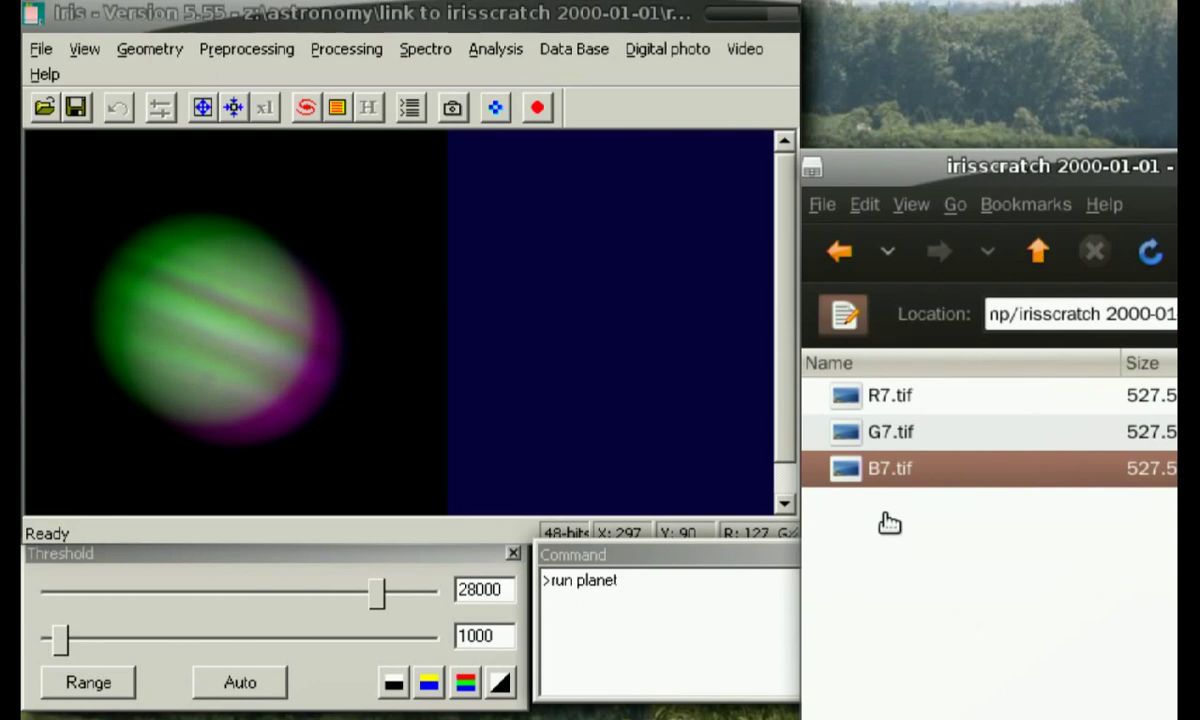
Run the planet script in Iris and select the resulting rgb7-iris0.jpg.
left_click(687, 572)
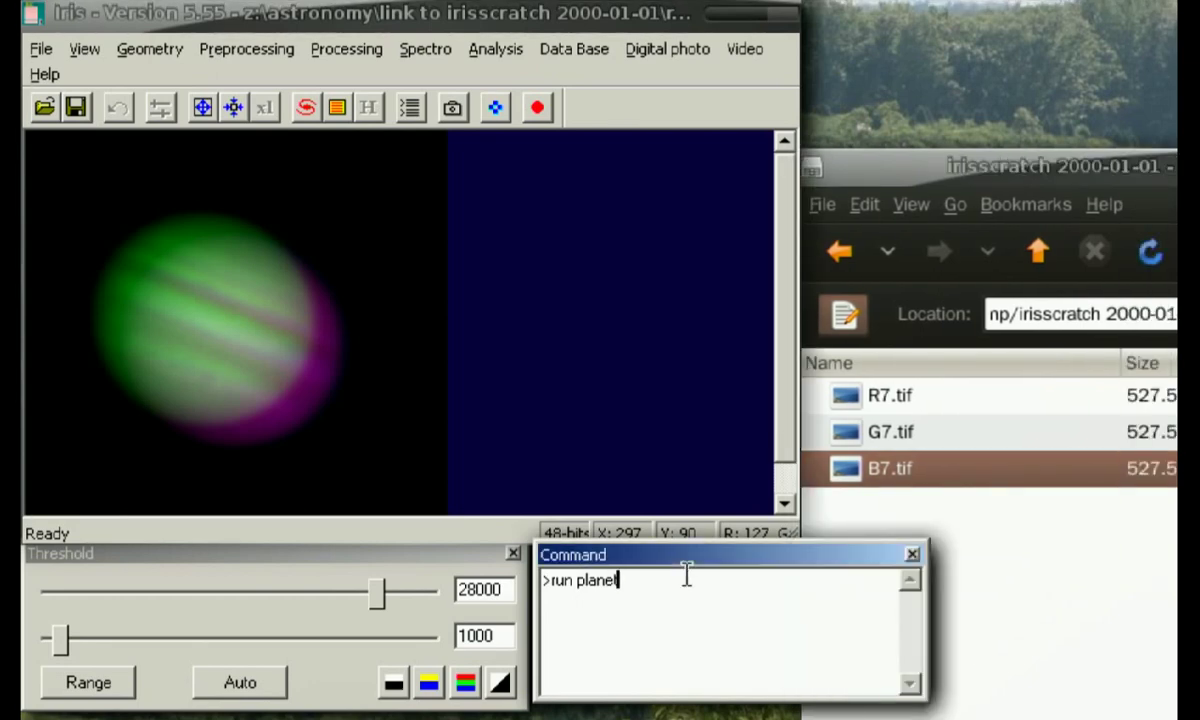
key("Return")
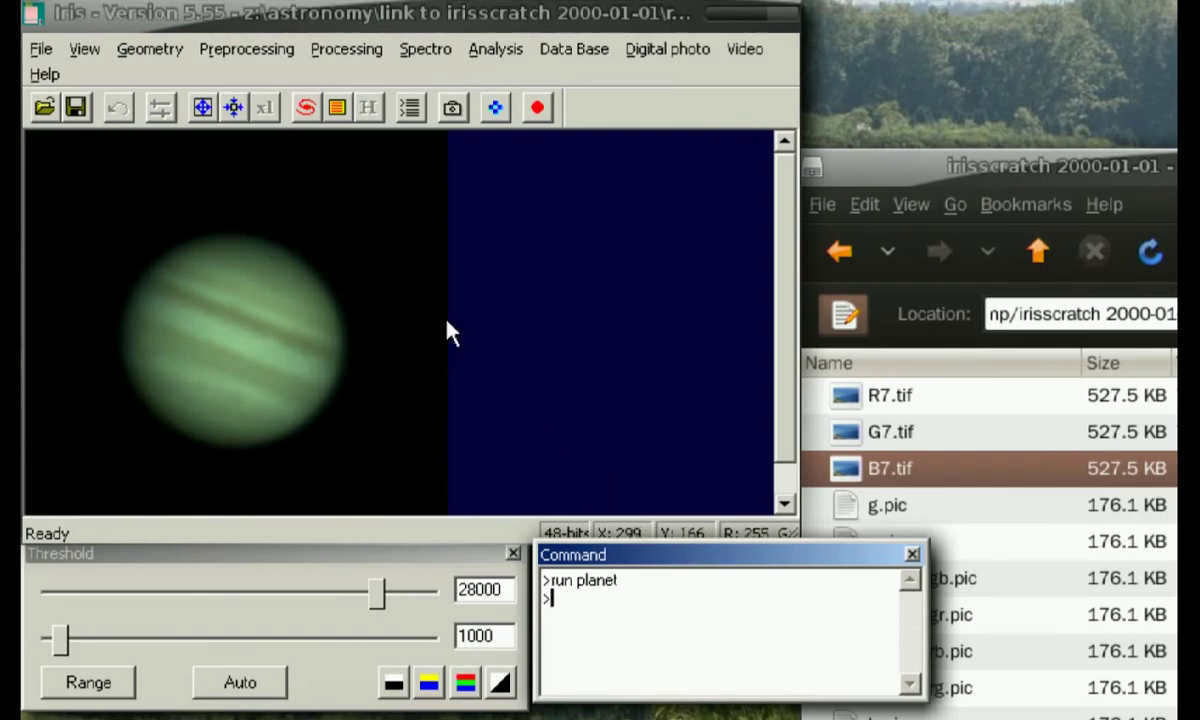
left_click(915, 168)
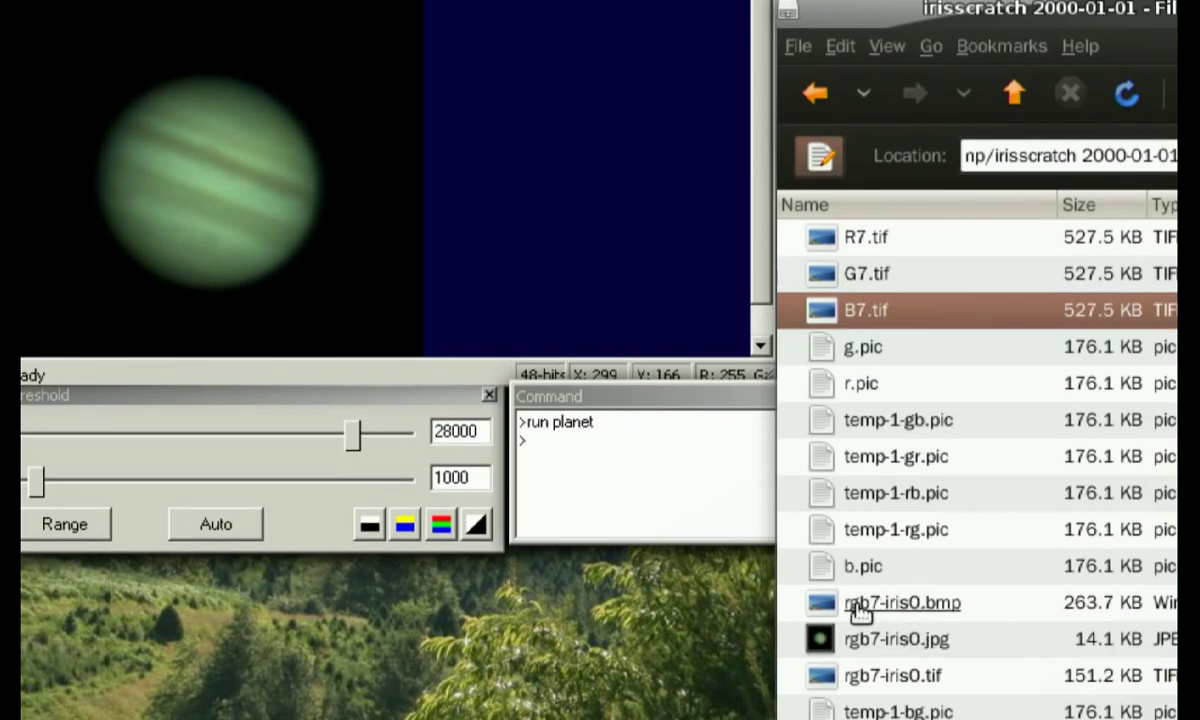
left_click(871, 638)
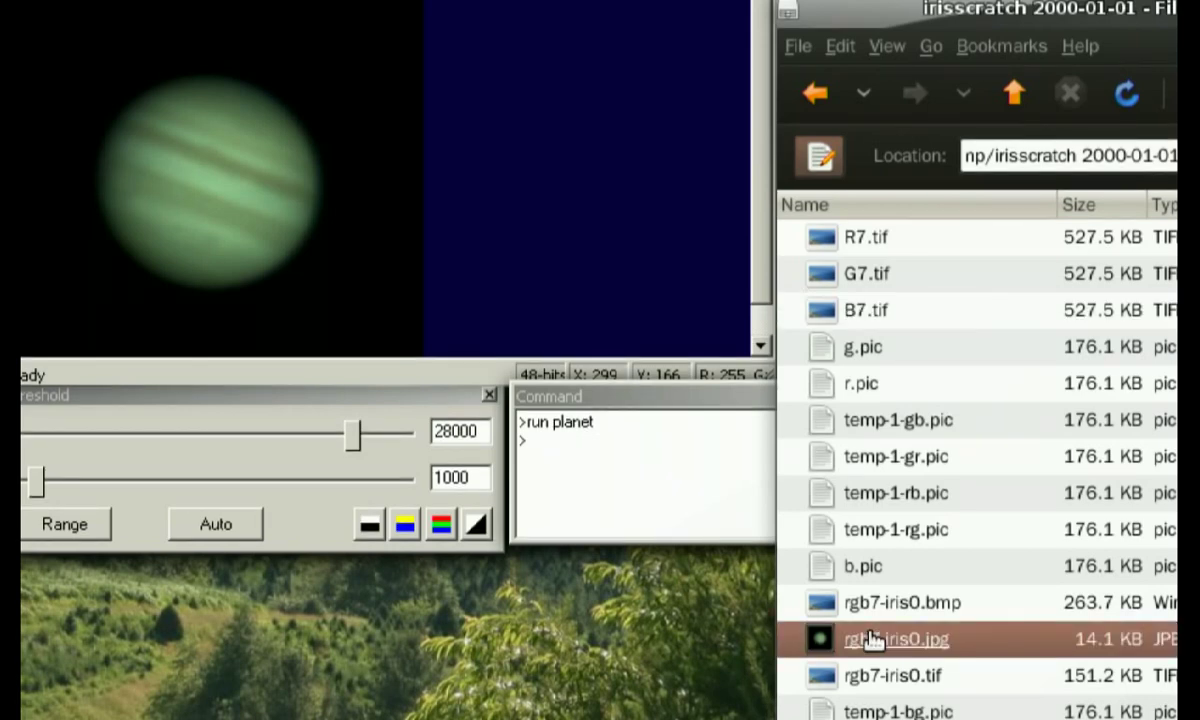
Open rgb7-iris0.jpg in Eye of GNOME to view the 300 x 300 colour Jupiter.
double_click(911, 641)
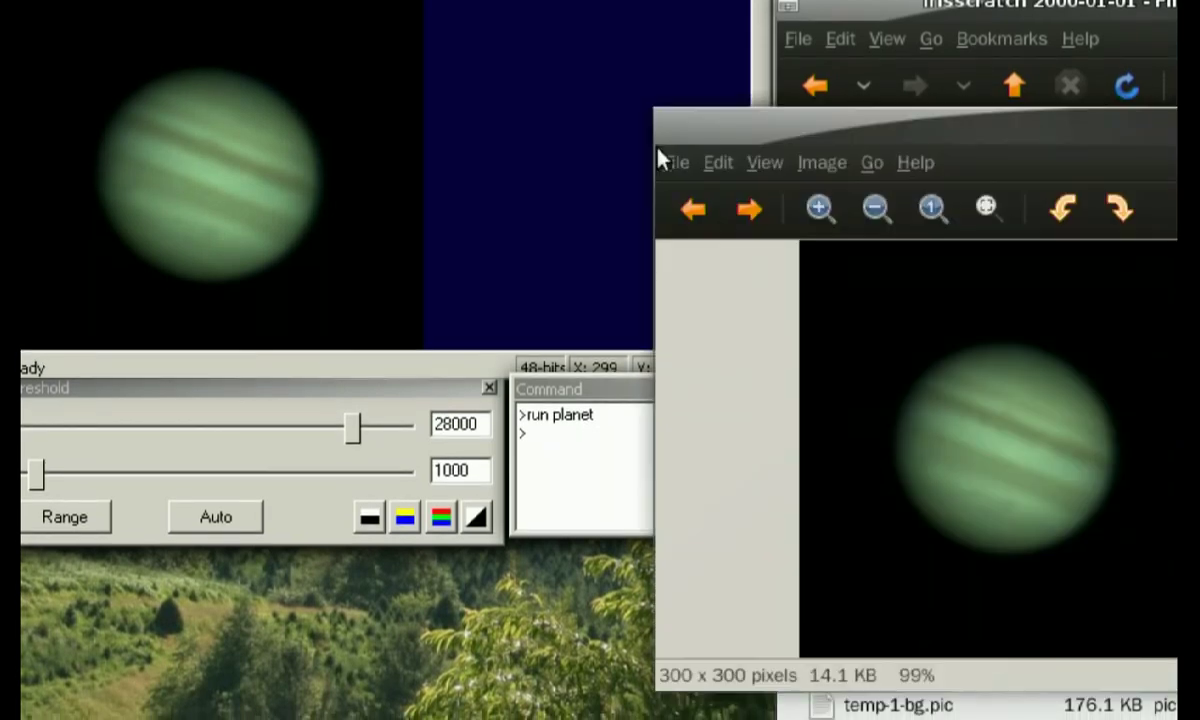